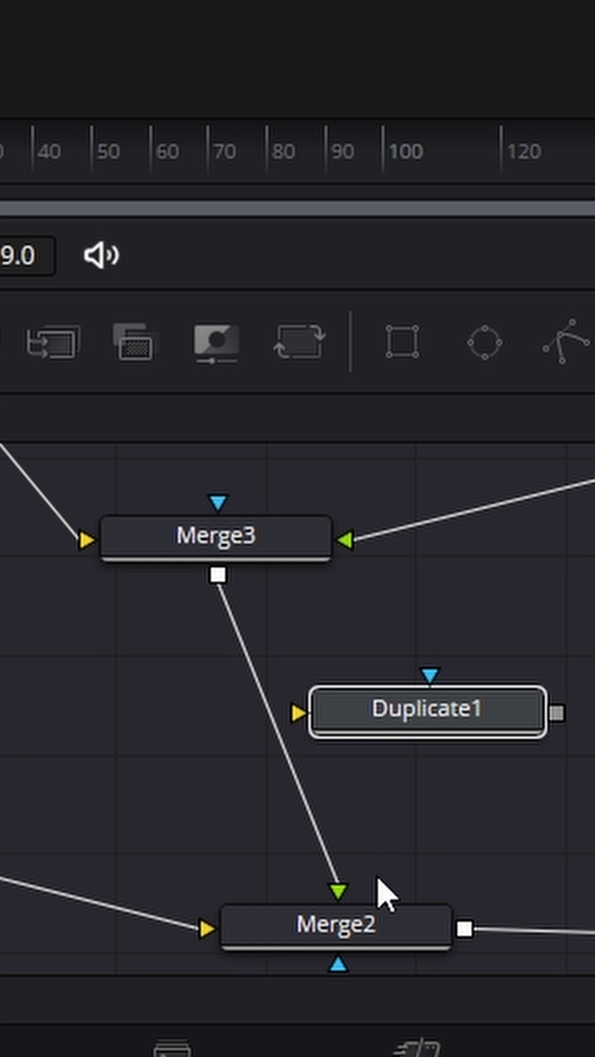
Step: Wire Duplicate1 between Merge3 and Merge2 so its Inspector shows Copies at 2
{"action": "mouse_move", "coordinate": [529, 724]}
{"action": "left_mouse_down"}
{"action": "mouse_move", "coordinate": [414, 765]}
{"action": "mouse_move", "coordinate": [337, 891]}
{"action": "left_mouse_up"}
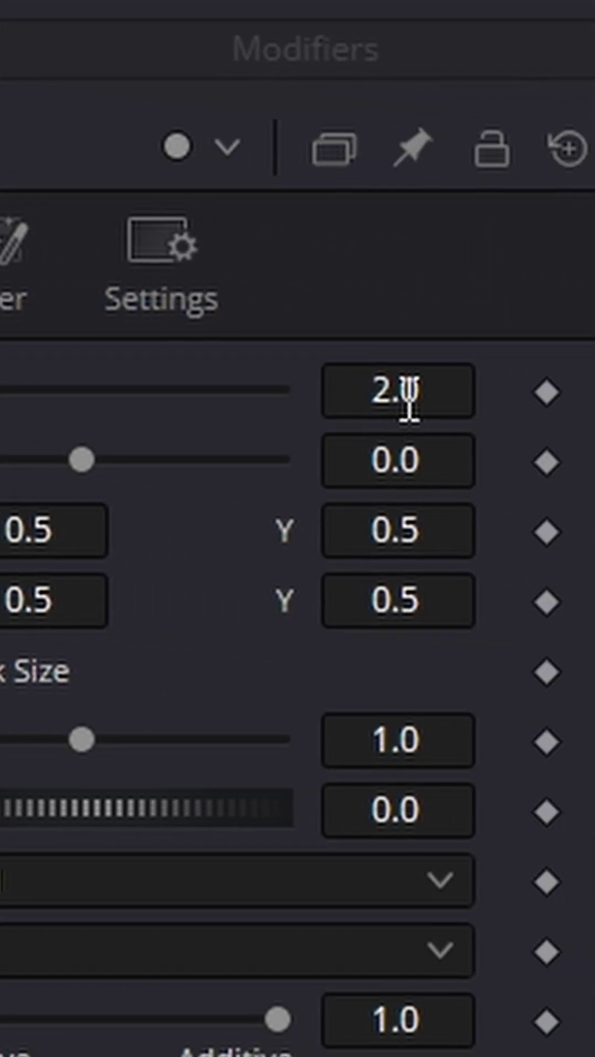
Step: Confirm Duplicate1's Copies at 4 and select the Size value for entering 1.3
{"action": "key", "text": "Tab"}
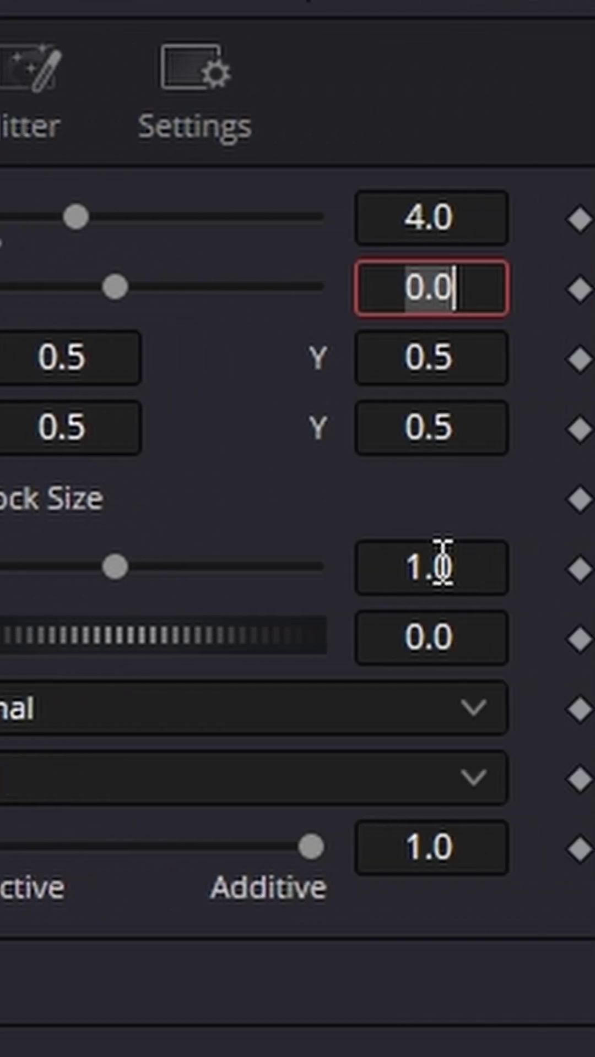
{"action": "double_click", "coordinate": [377, 566]}
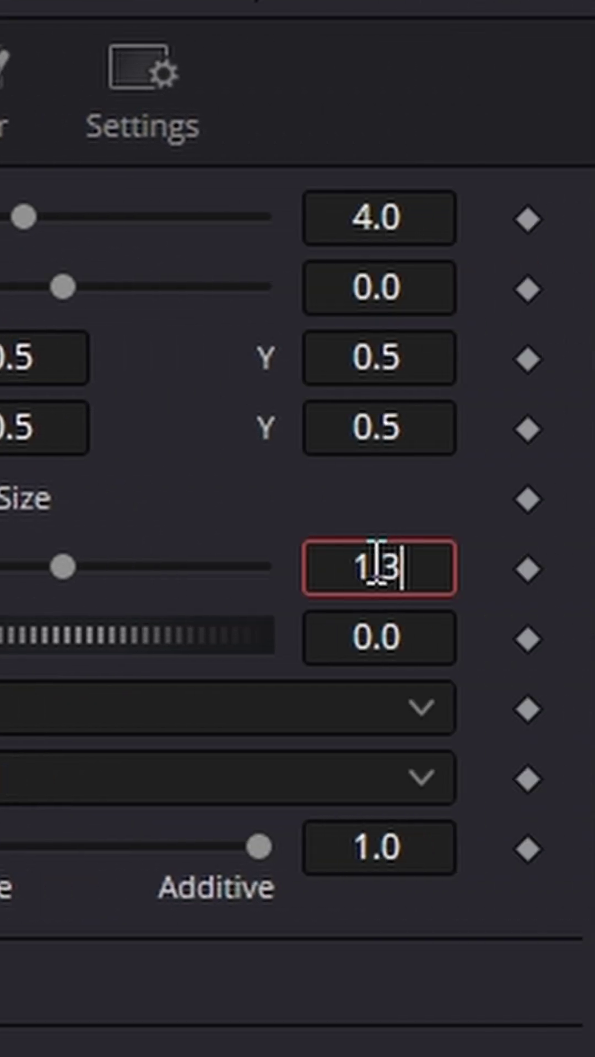